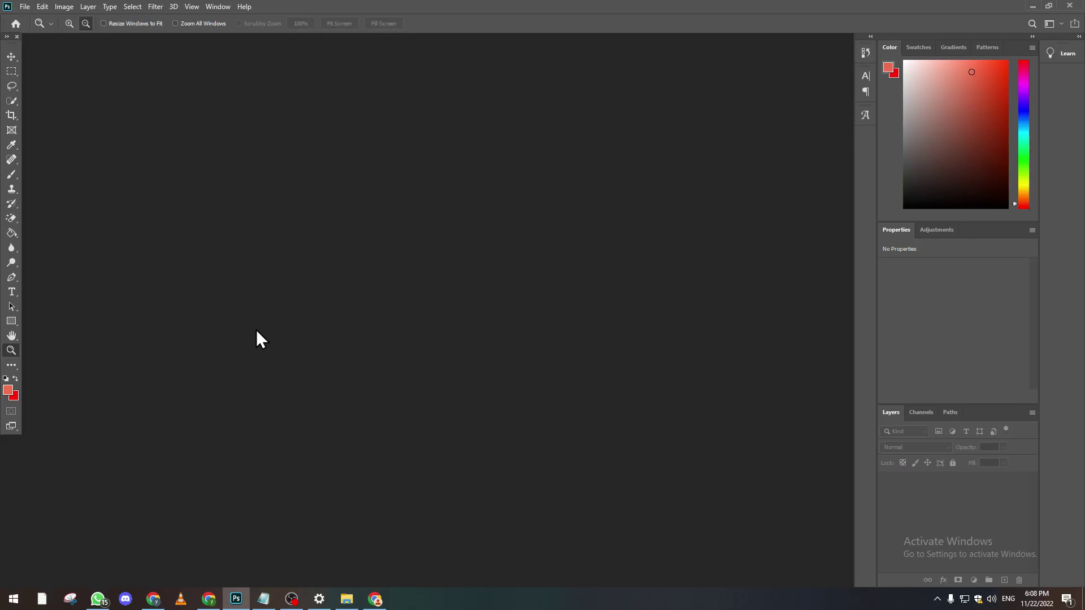
Step: Create a new white 1920 × 1080 px document at 300 ppi from the recent preset
left_click(24, 6)
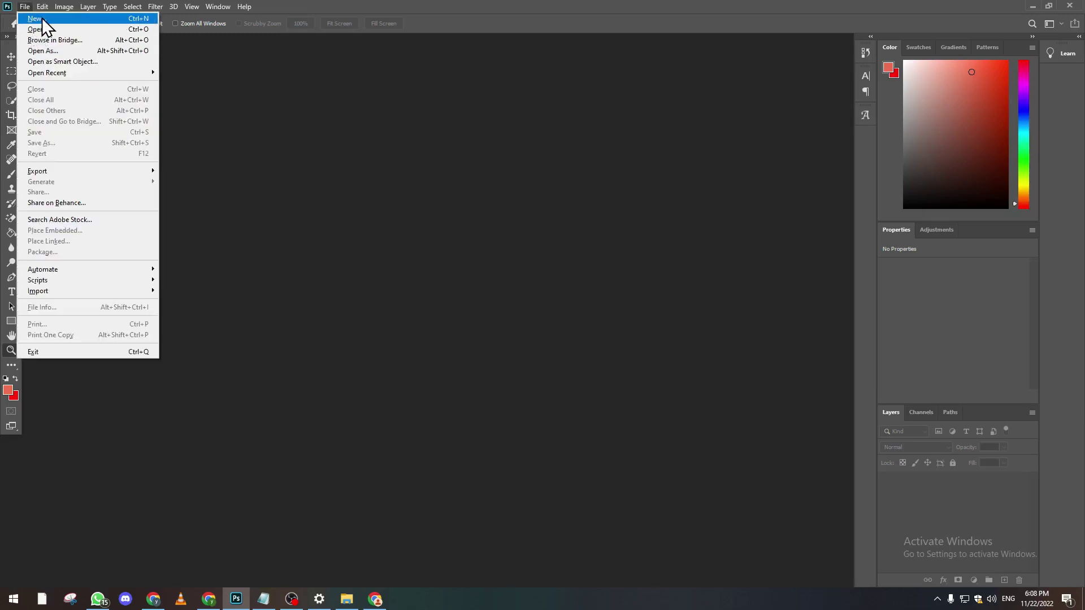
left_click(40, 18)
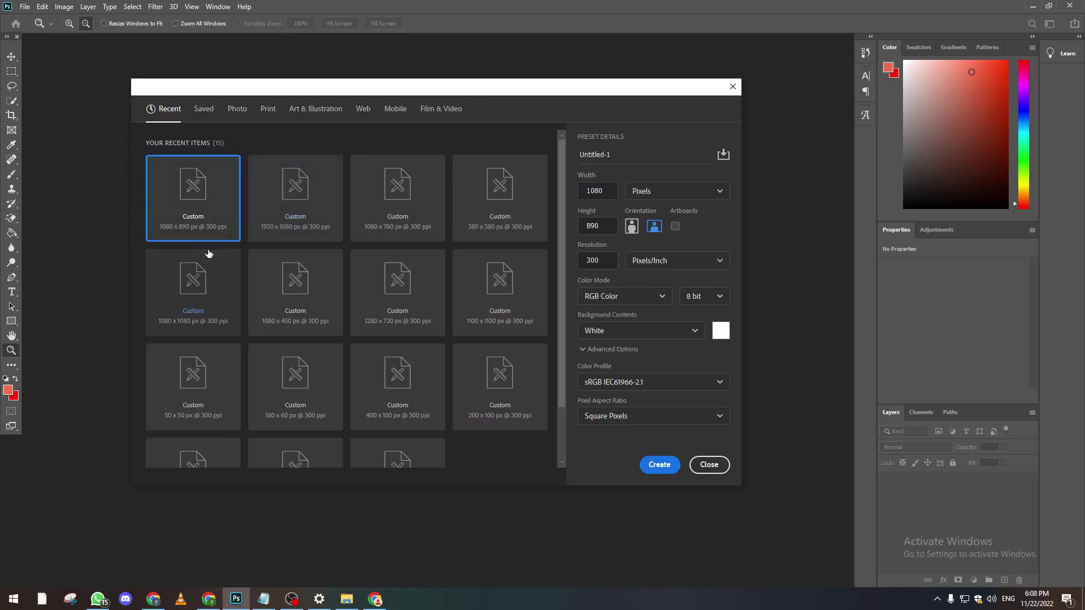
left_click(295, 198)
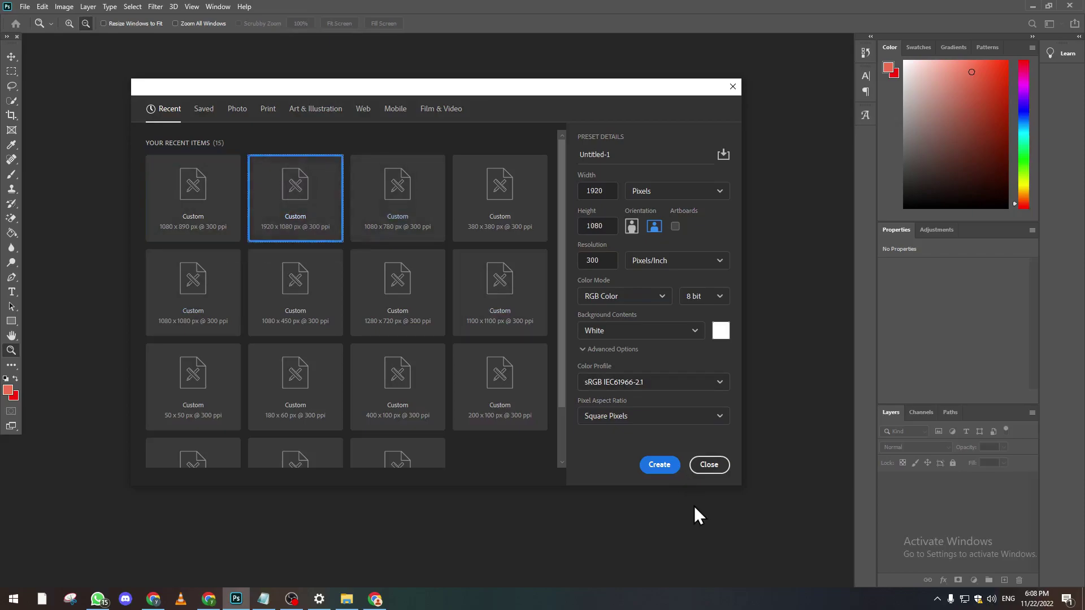
left_click(654, 465)
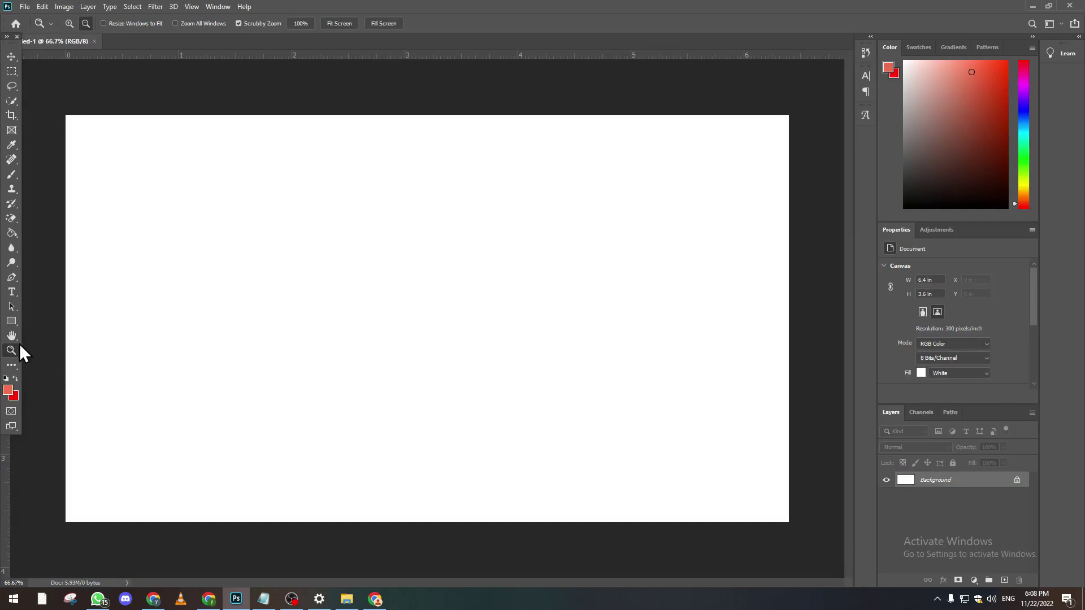
Step: Draw a coral-red 542 × 542 px circle with the Ellipse tool
left_click(11, 322)
right_click(12, 320)
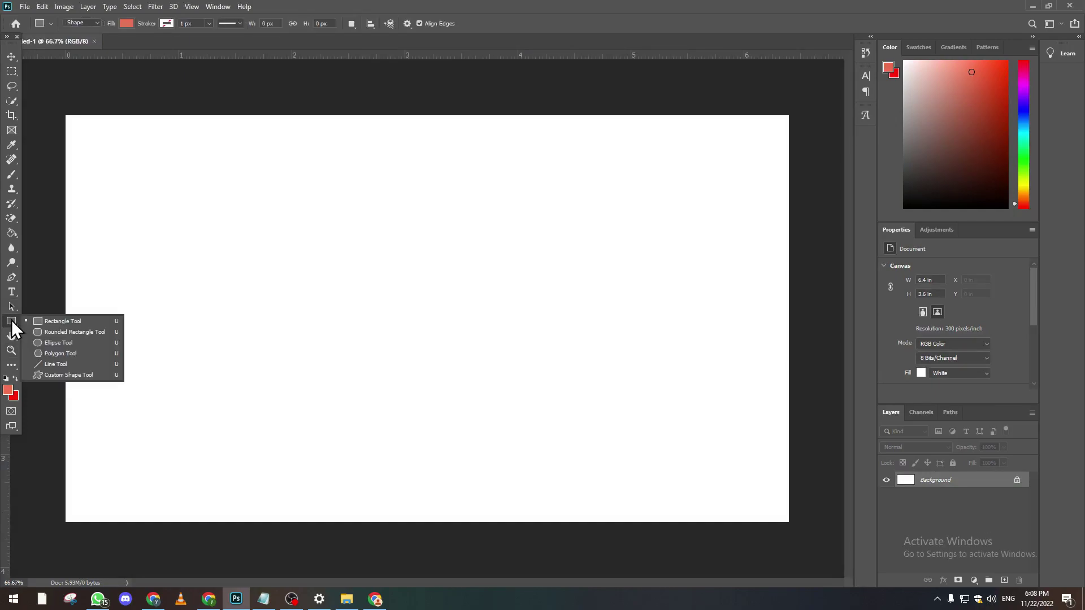
left_click(56, 344)
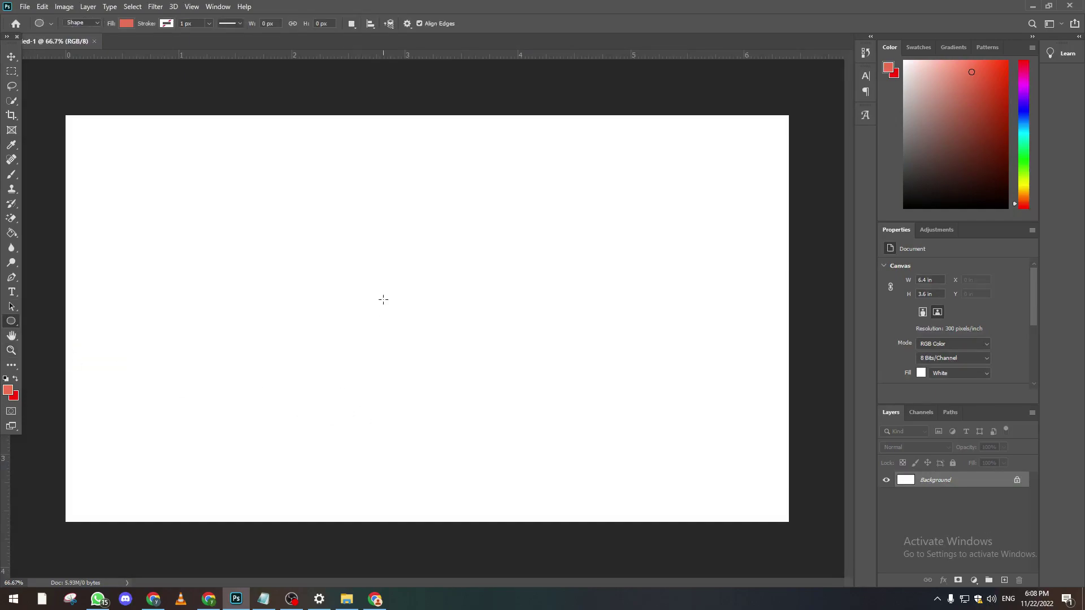
left_click_drag(306, 194, 548, 392)
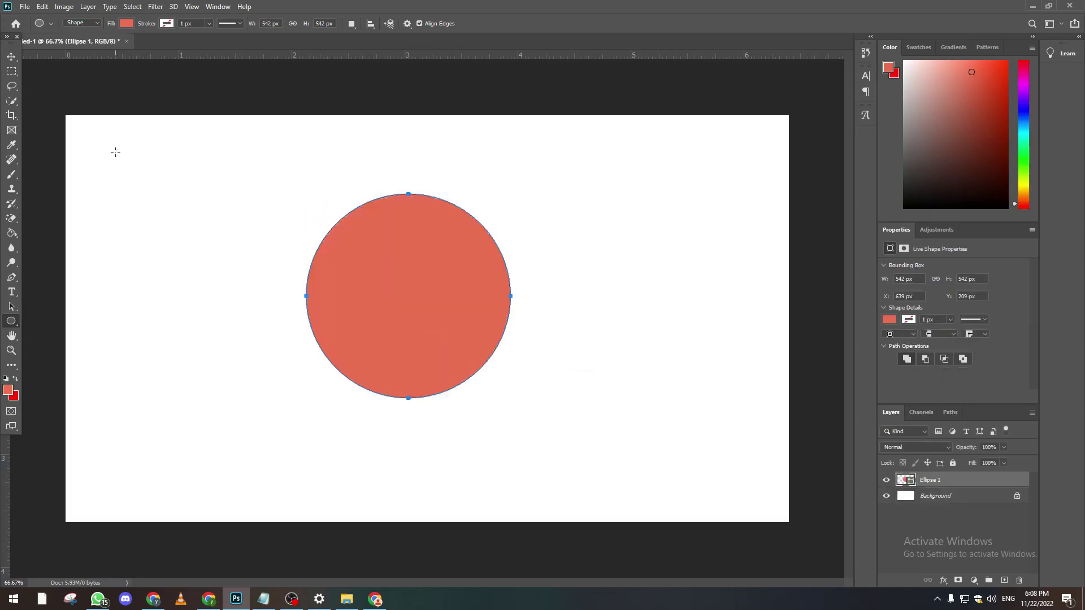
Step: Move the circle left of centre to X 491, Y 228
left_click(11, 57)
left_click_drag(484, 243, 379, 256)
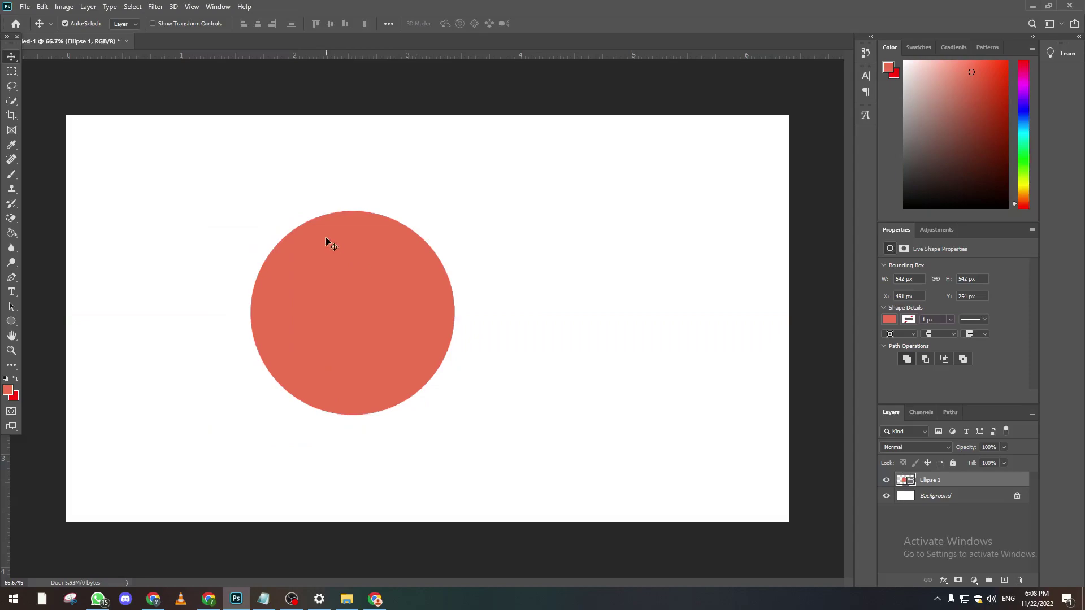
left_click_drag(425, 289, 424, 280)
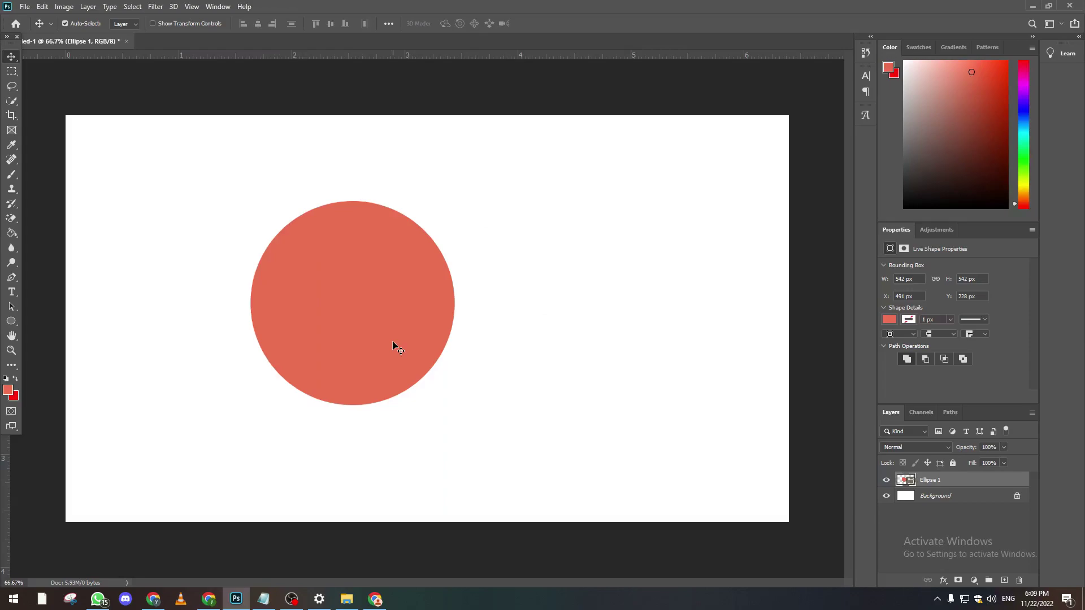
Step: Merge the Ellipse 1 shape into a new empty layer, Layer 1, and shift it right to X 2.3 in
double_click(909, 482)
left_click(934, 120)
left_click(1004, 580)
right_click(960, 497)
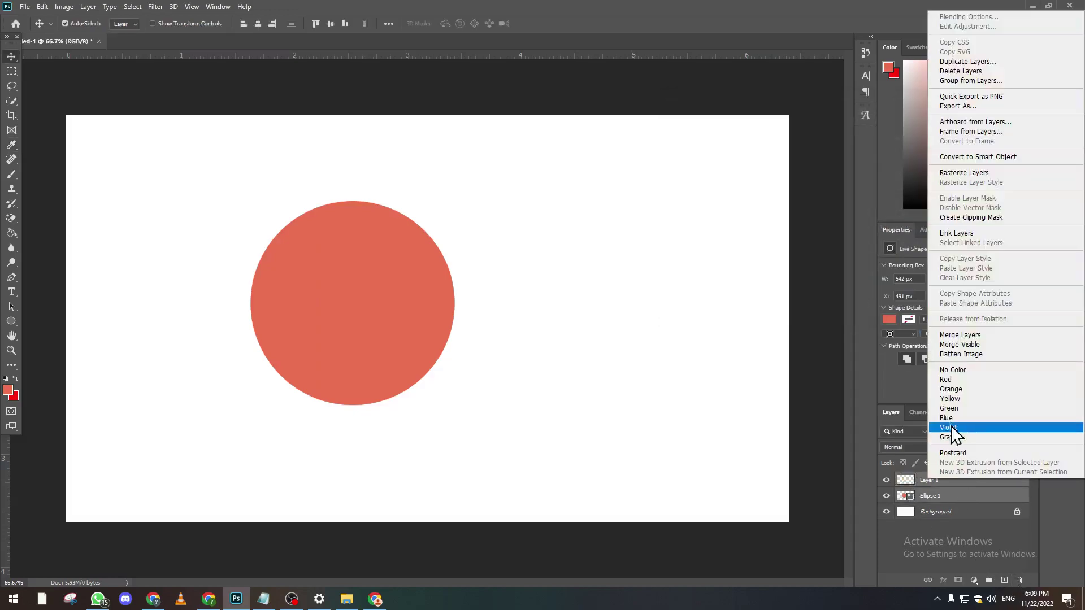
left_click(966, 332)
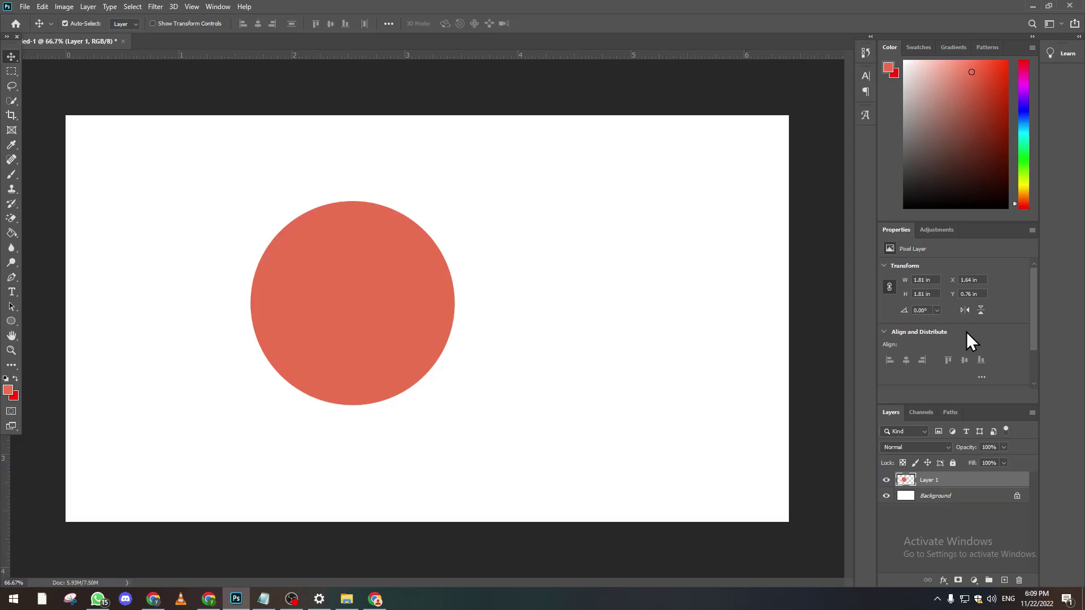
left_click_drag(376, 313, 450, 312)
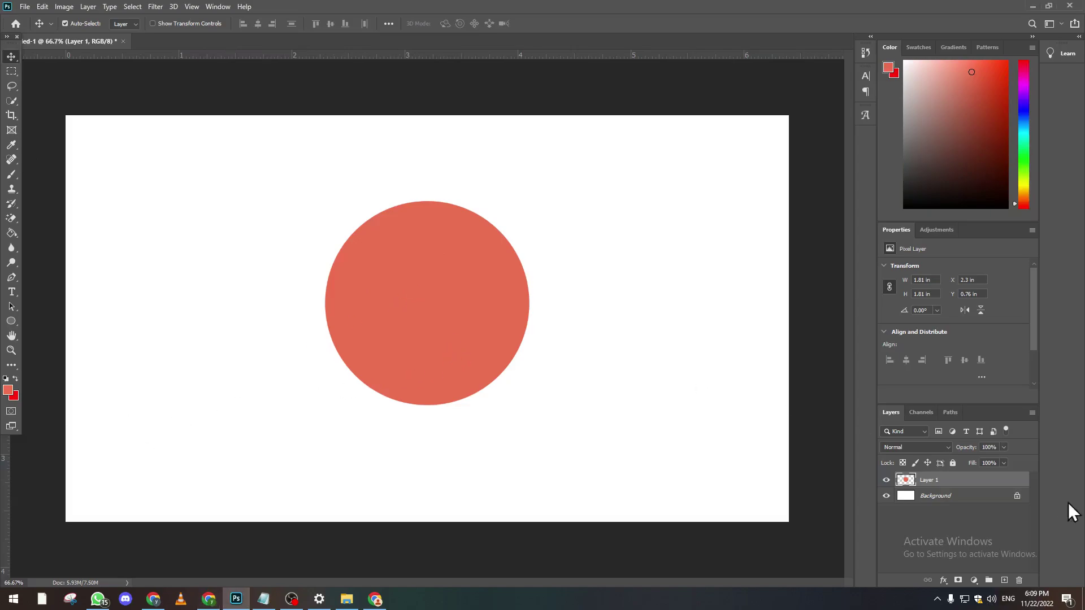
Step: Load Layer 1's circle pixels as a selection and zoom the view out to 66.7%
left_click(906, 481, "alt")
left_click(906, 480, "ctrl")
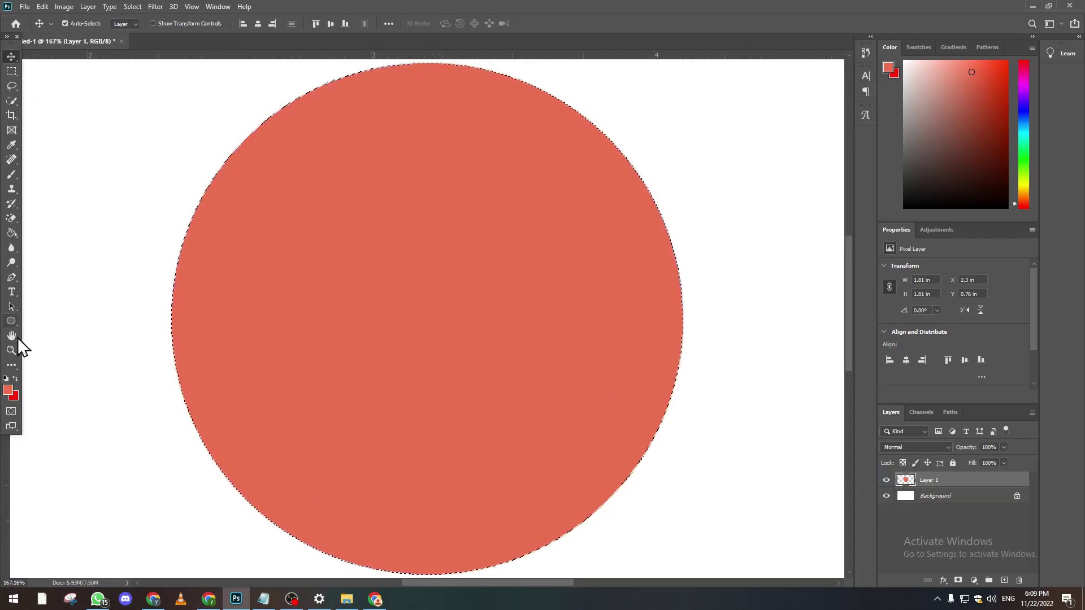
left_click(11, 350)
left_click(163, 131)
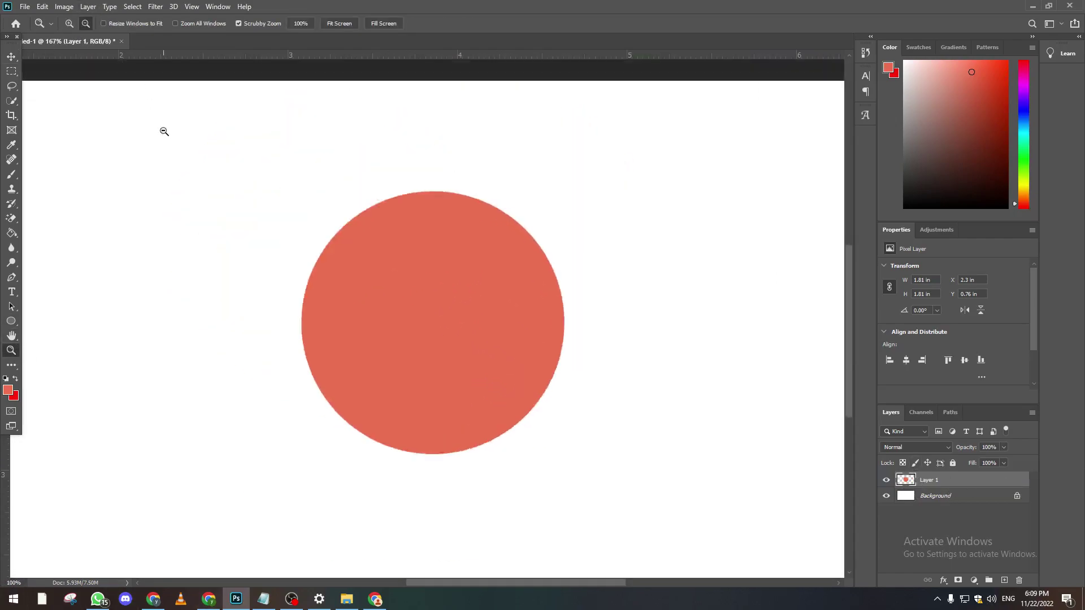
left_click(34, 116)
Step: Clear the old selection and reselect the whole circle with the Quick Selection tool
left_click(10, 88)
left_click(12, 101)
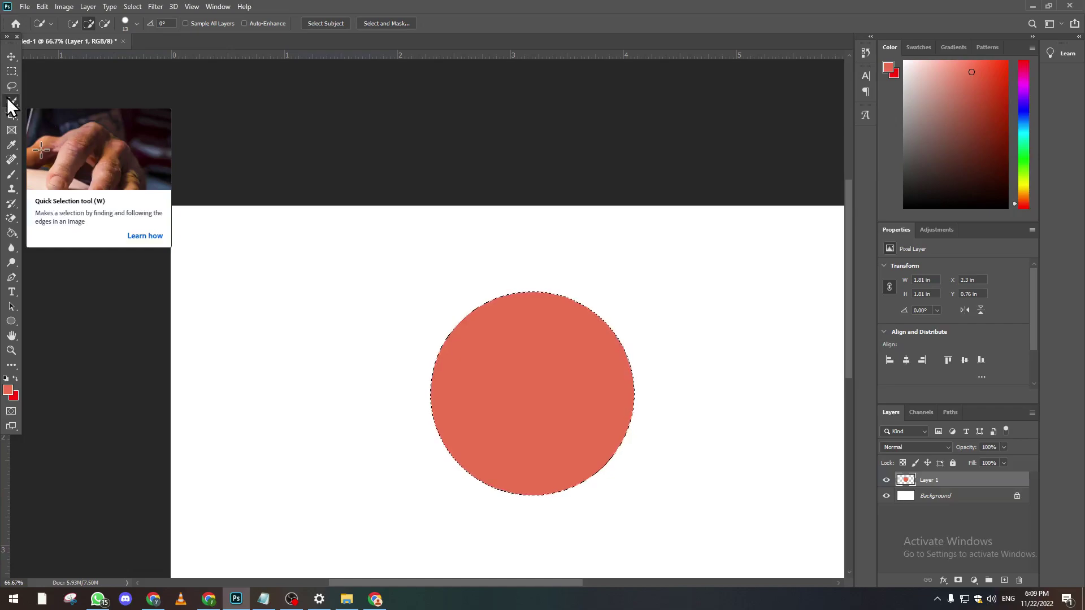
left_click_drag(535, 584, 557, 583)
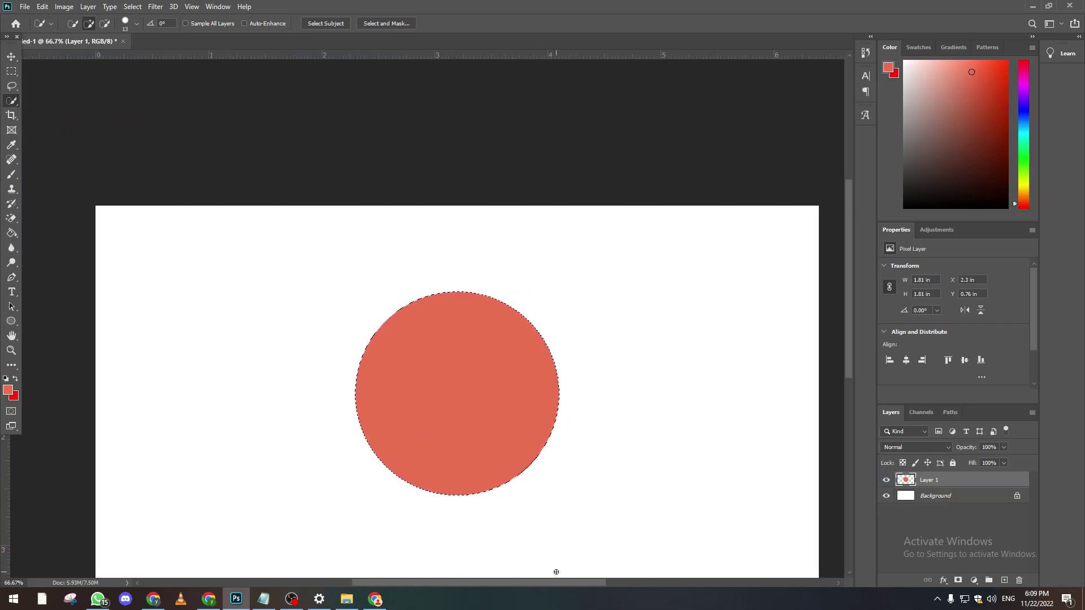
left_click(10, 72)
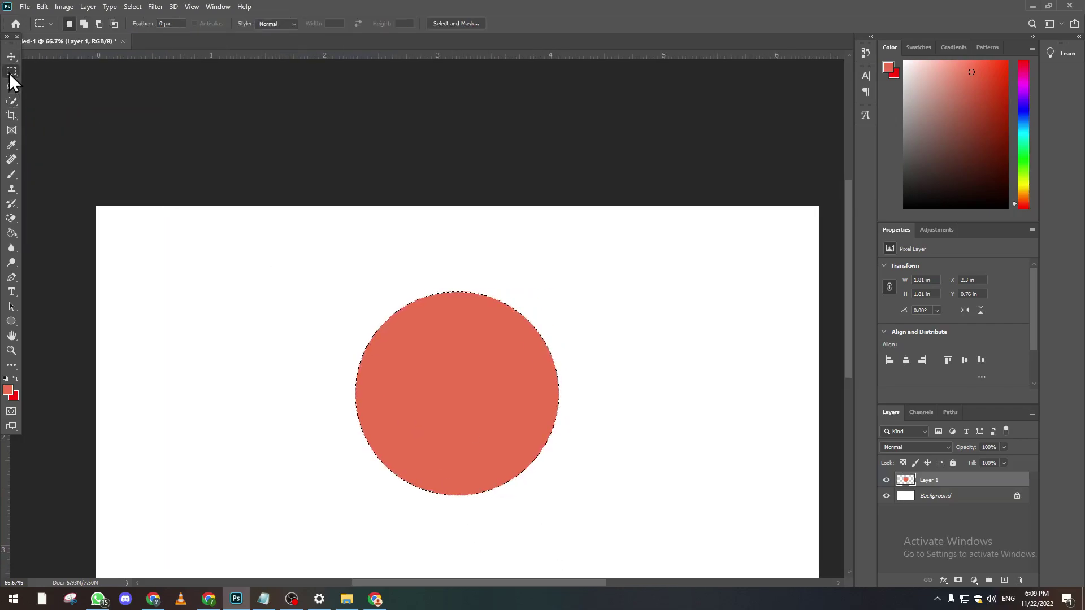
left_click(382, 395)
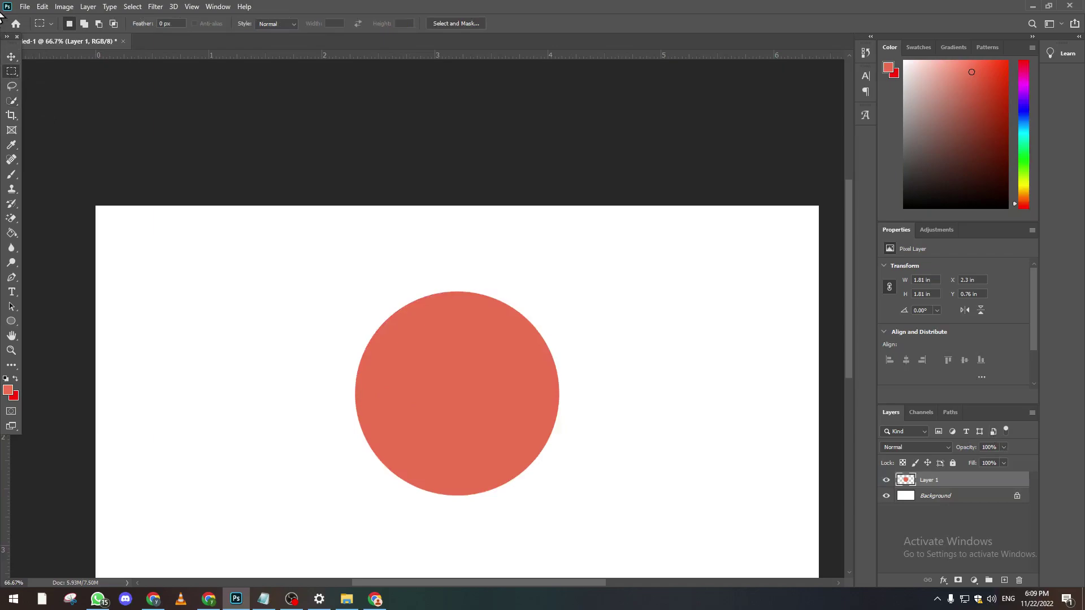
left_click(12, 102)
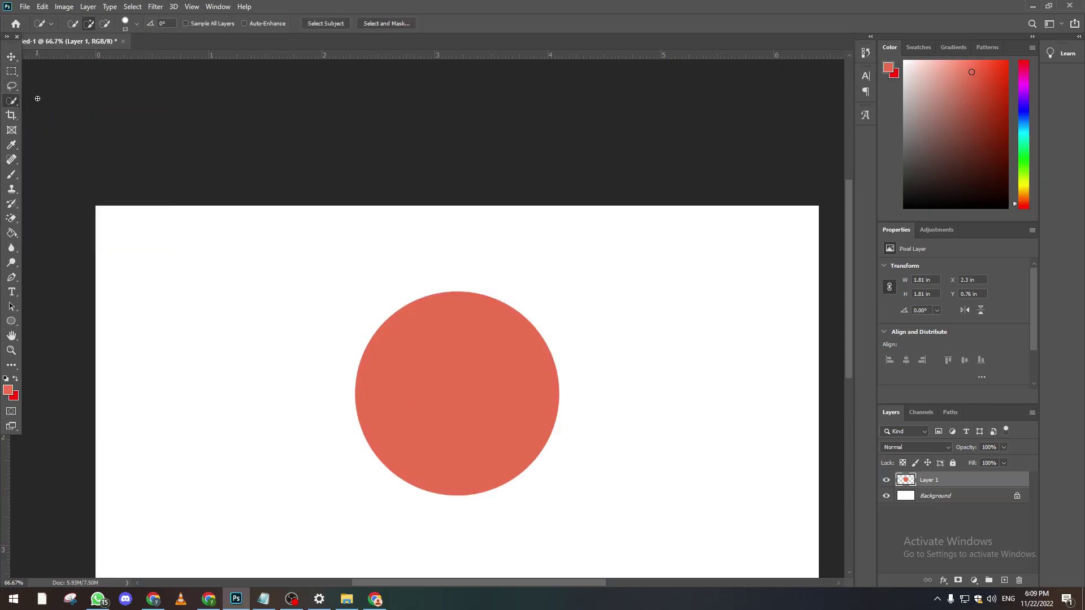
left_click(465, 414)
left_click_drag(422, 348, 487, 400)
scroll(850, 327, "down", 3)
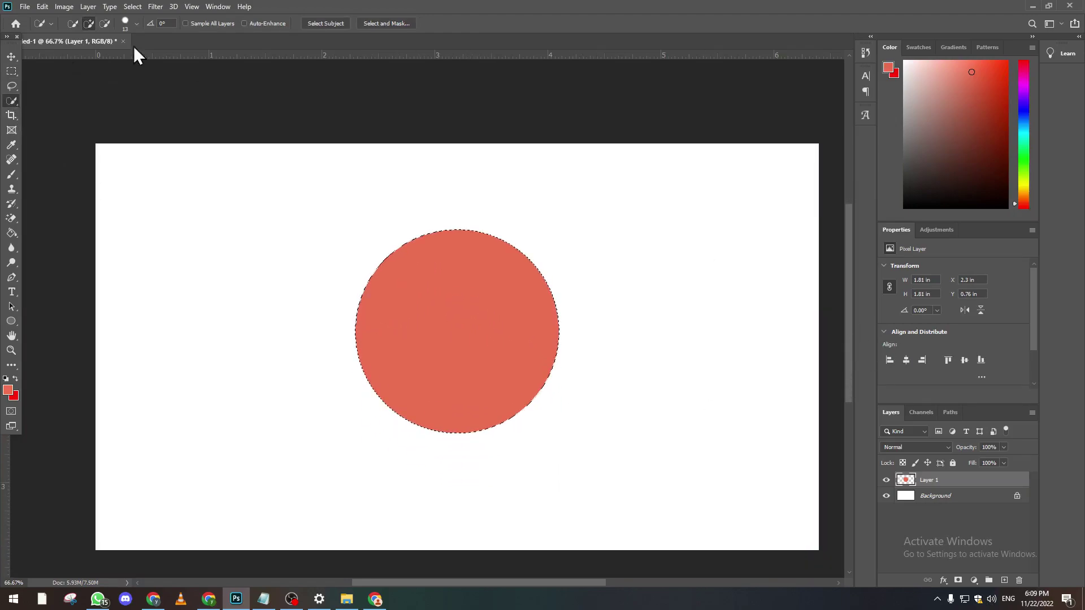
Step: Deselect the circle, try five Pen anchors along its edge, then discard the path
left_click(12, 71)
left_click(432, 247)
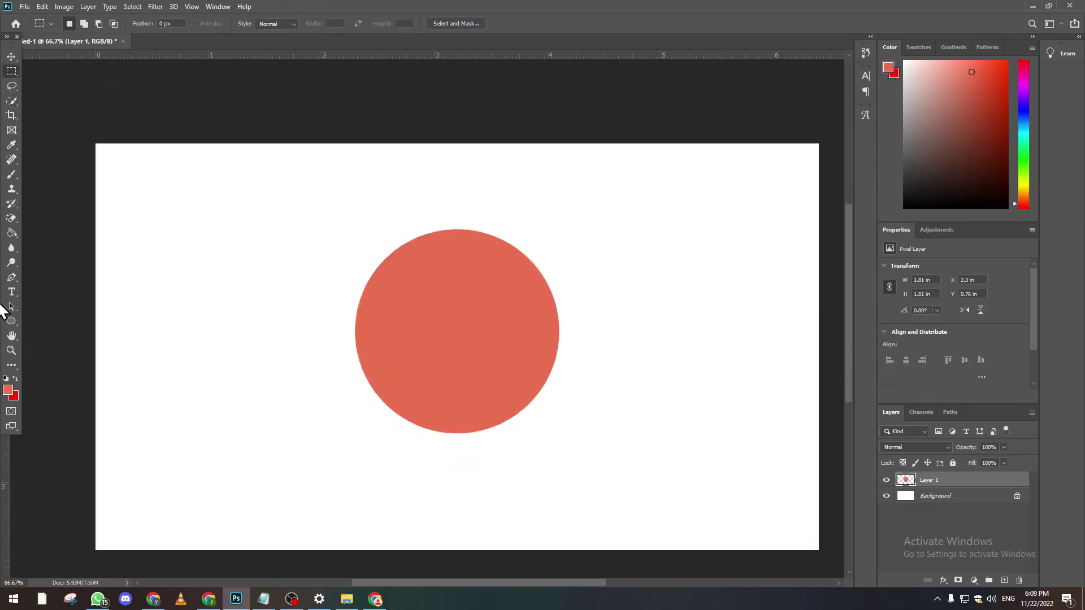
left_click(11, 277)
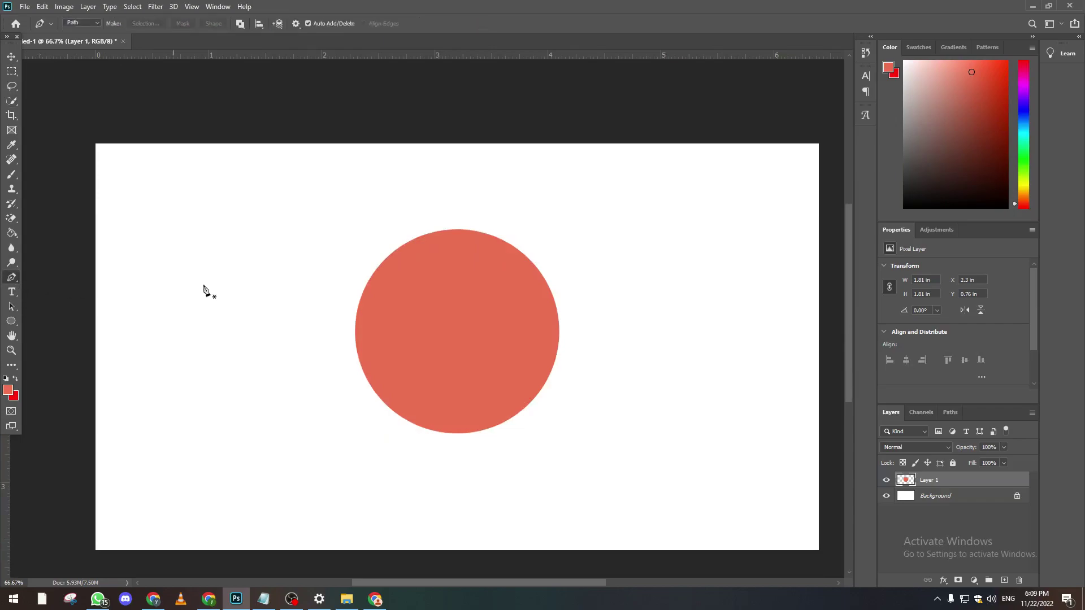
left_click(432, 233)
left_click(415, 239)
left_click(374, 273)
left_click(362, 297)
left_click(362, 325)
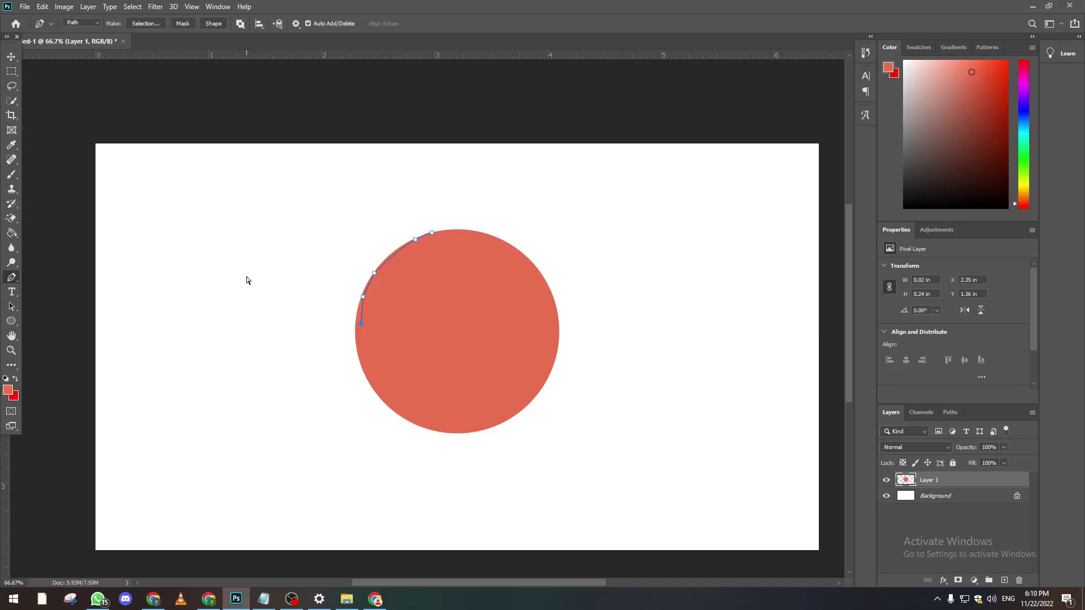
key("Escape")
Step: Quick-select the whole red circle, then open Contract Selection and cancel it
left_click(6, 105)
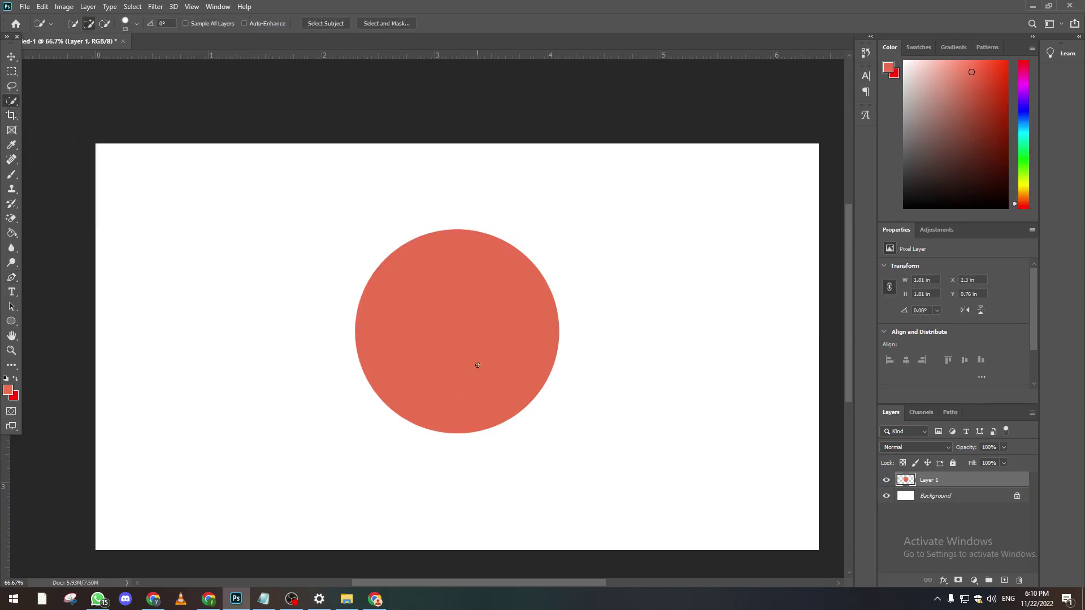
left_click_drag(477, 365, 428, 310)
left_click(129, 6)
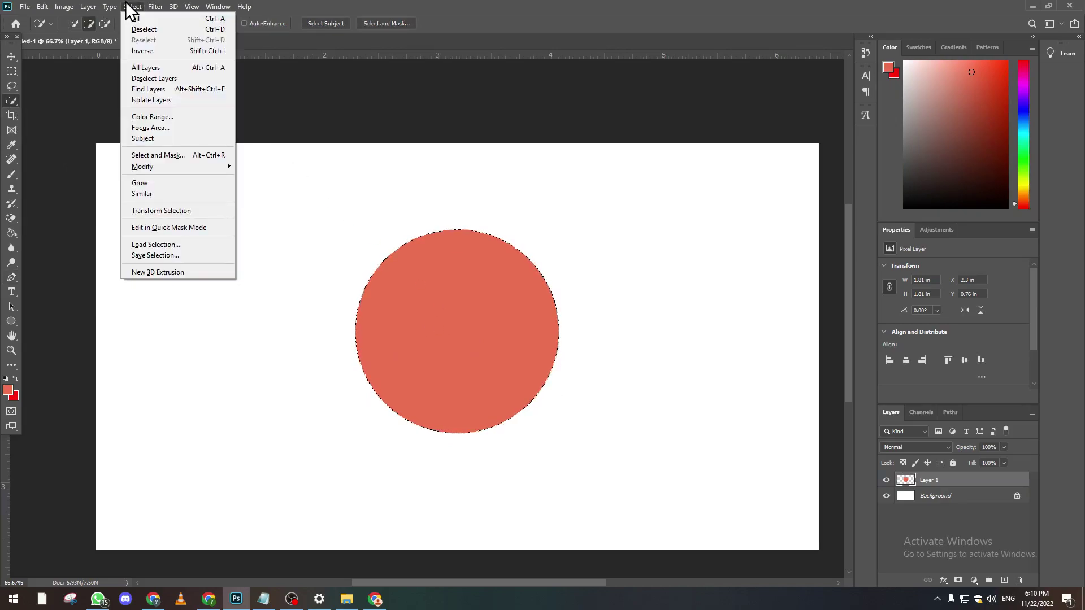
mouse_move(217, 163)
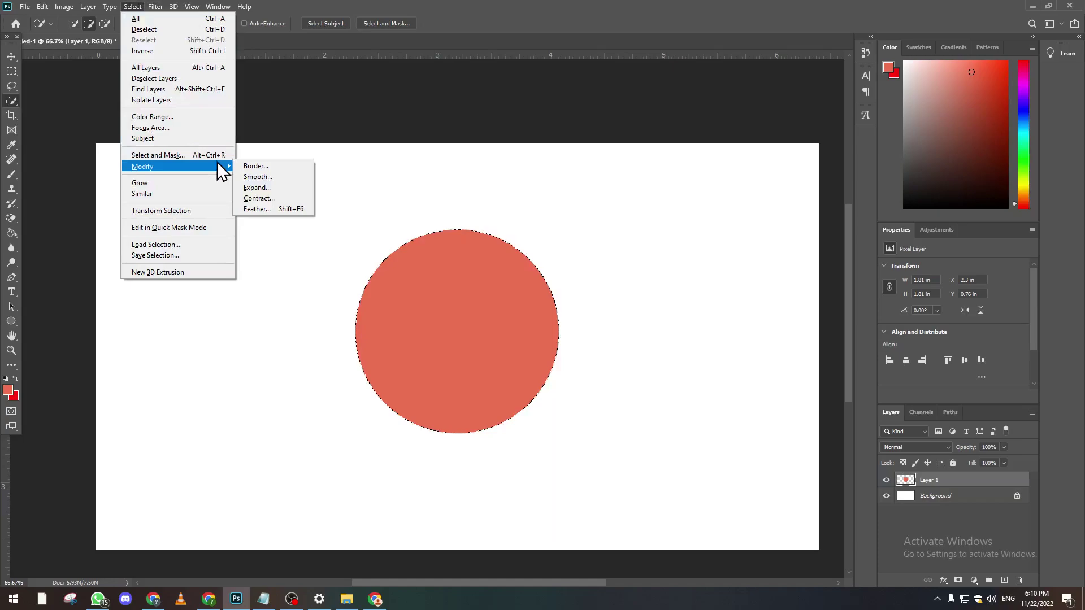
left_click(273, 198)
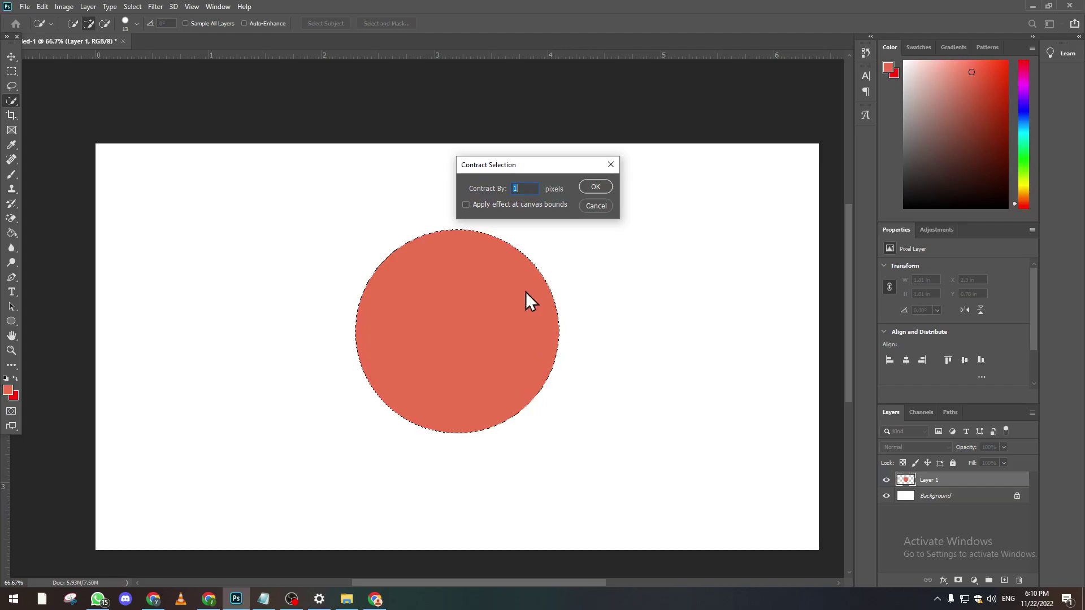
left_click(588, 206)
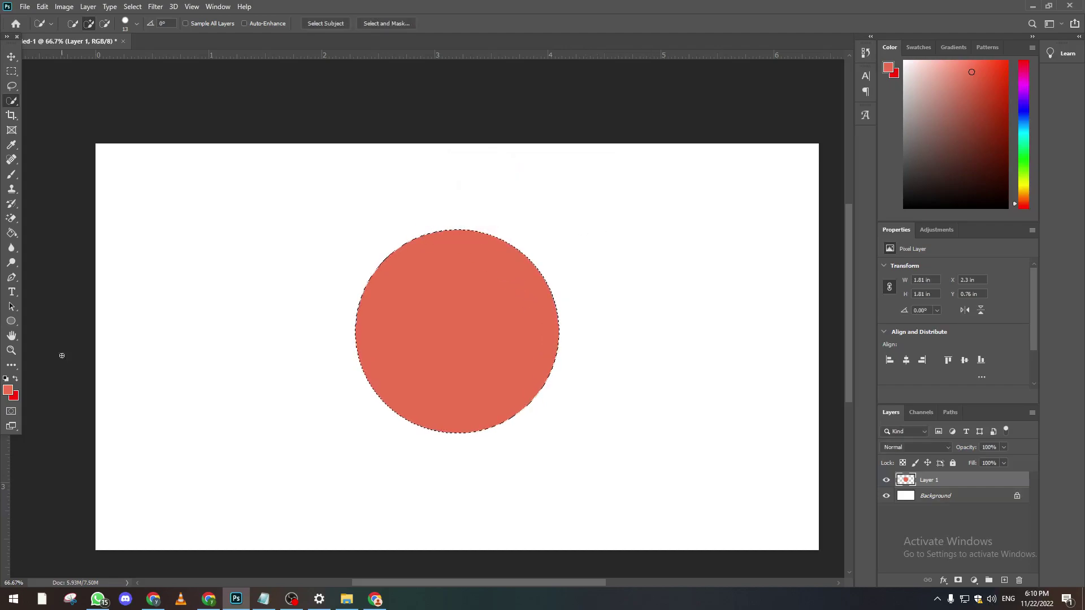
Step: Zoom in on the circle's upper-left edge and contract the selection by 10 pixels
left_click(11, 350)
left_click_drag(380, 270, 388, 301)
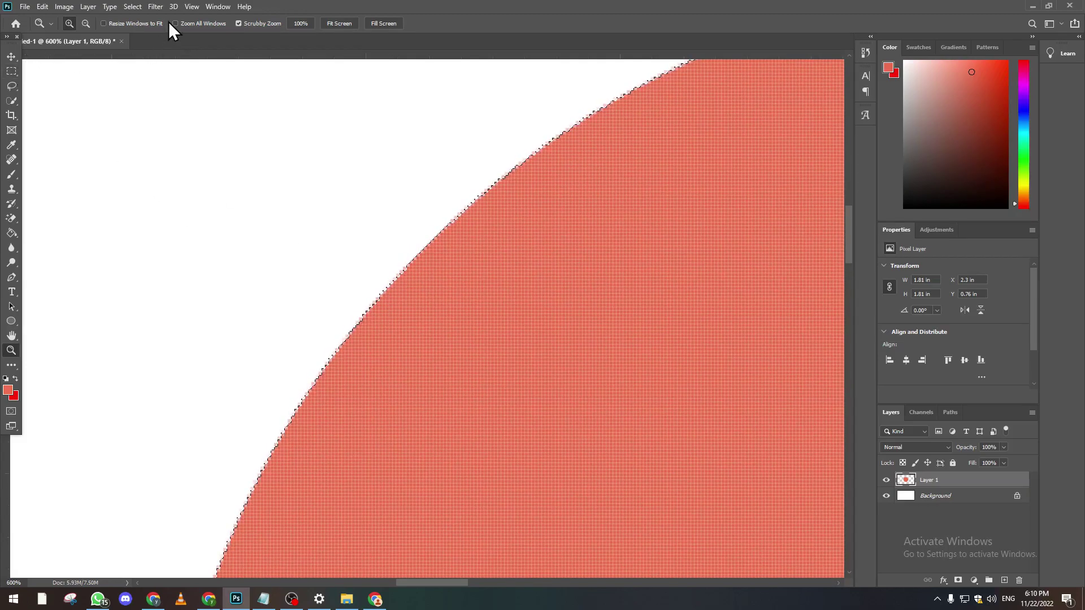
left_click(133, 6)
mouse_move(209, 166)
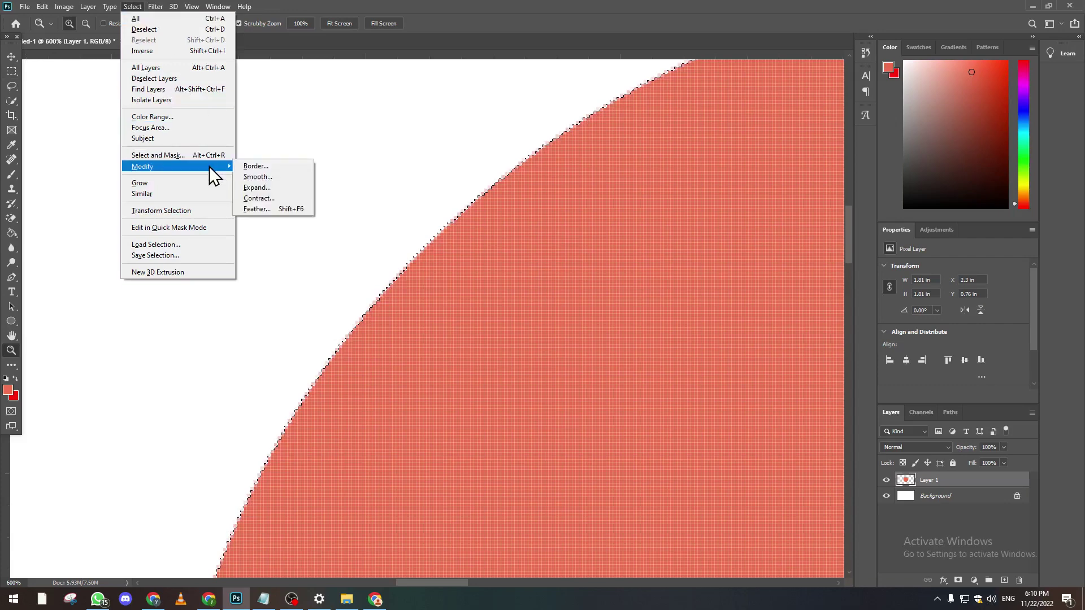
left_click(283, 195)
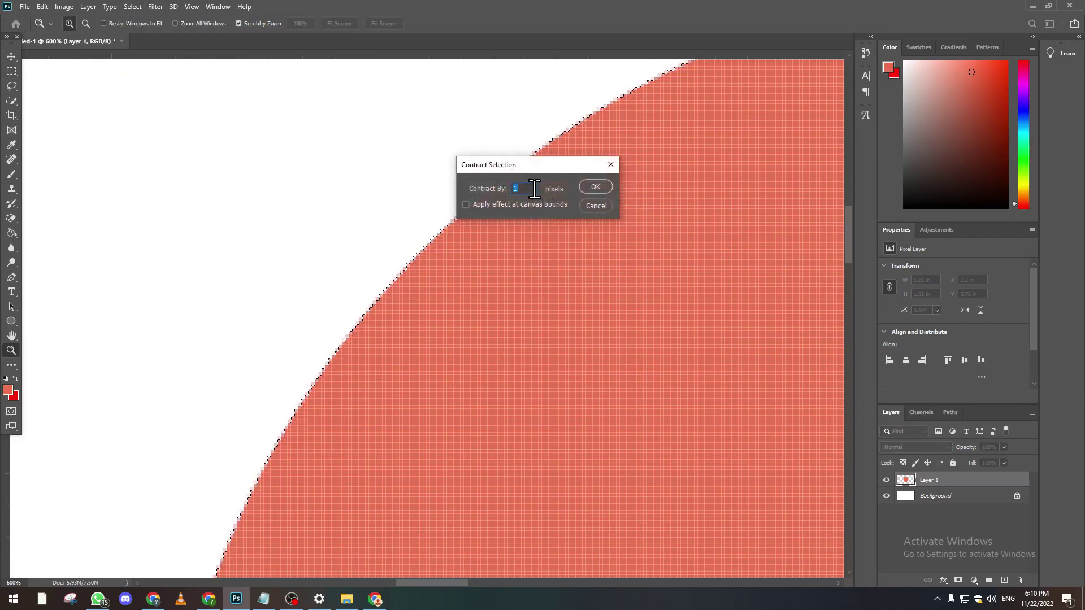
type("10")
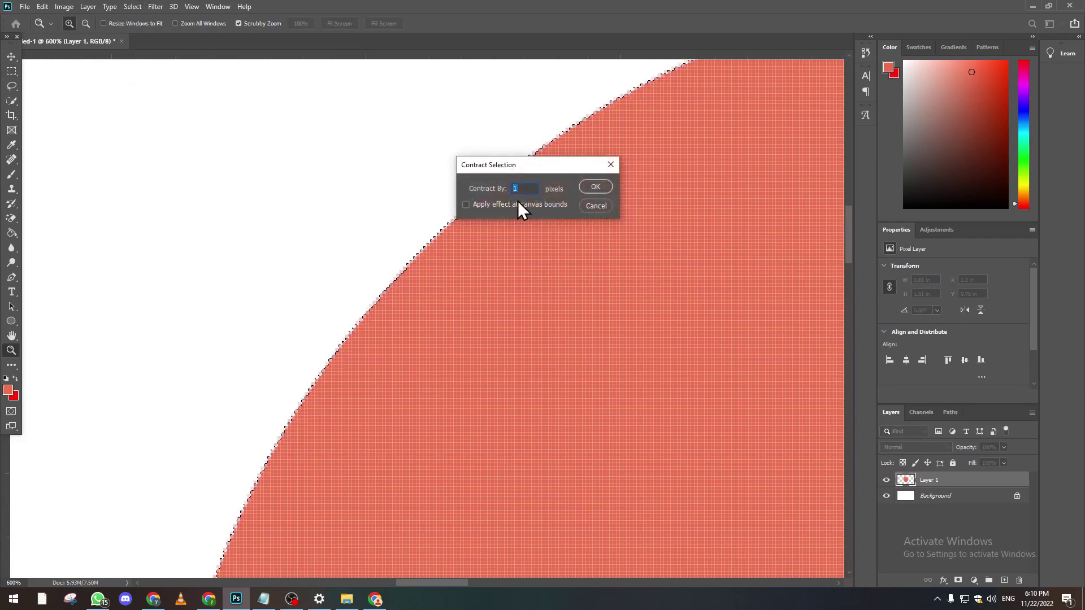
left_click(595, 186)
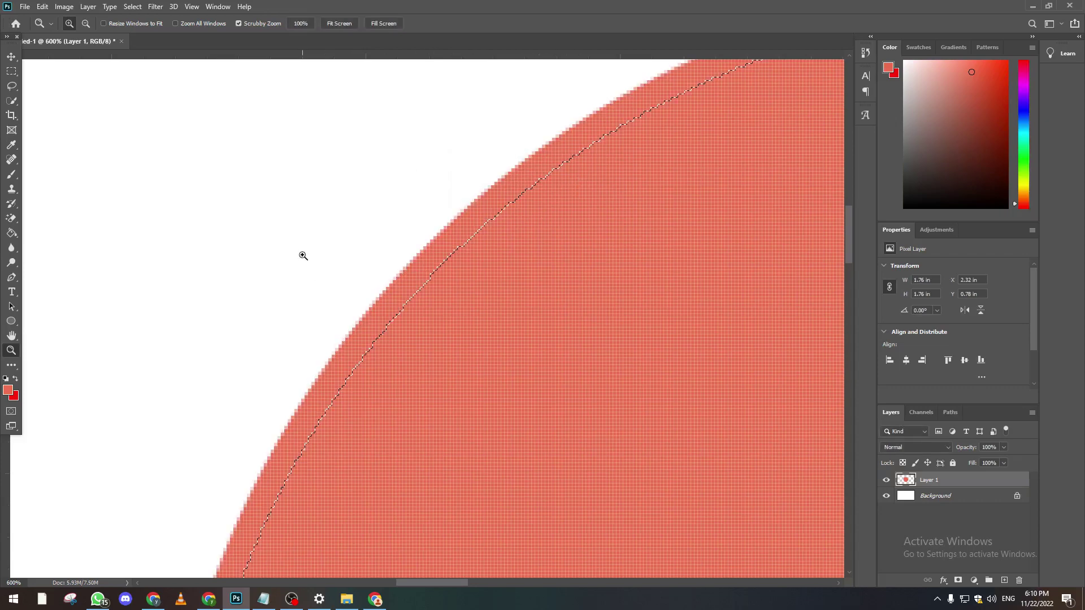
Step: Zoom out, back in to 200% on the circle, then out to 100% to view it whole
left_click(86, 23)
left_click(599, 351)
left_click_drag(599, 350, 438, 354)
left_click(69, 23)
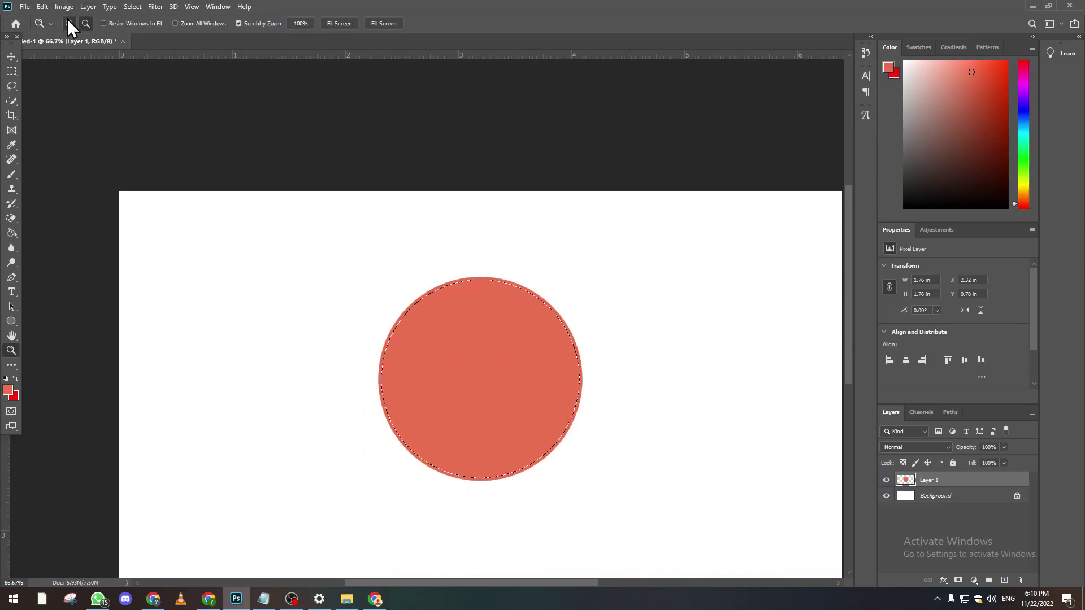
left_click_drag(472, 407, 472, 407)
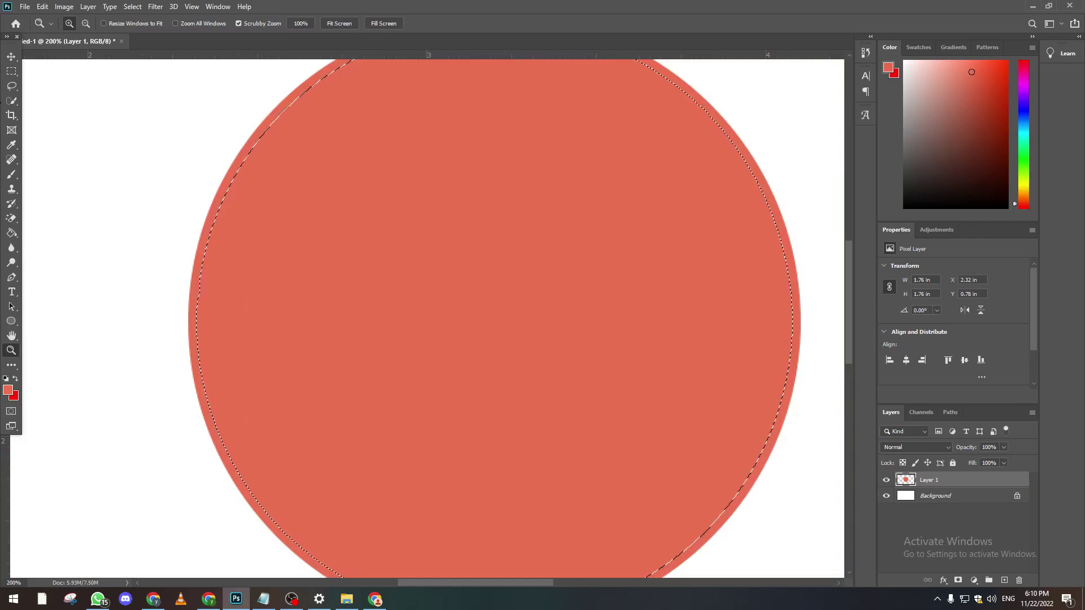
scroll(852, 263, "up", 3)
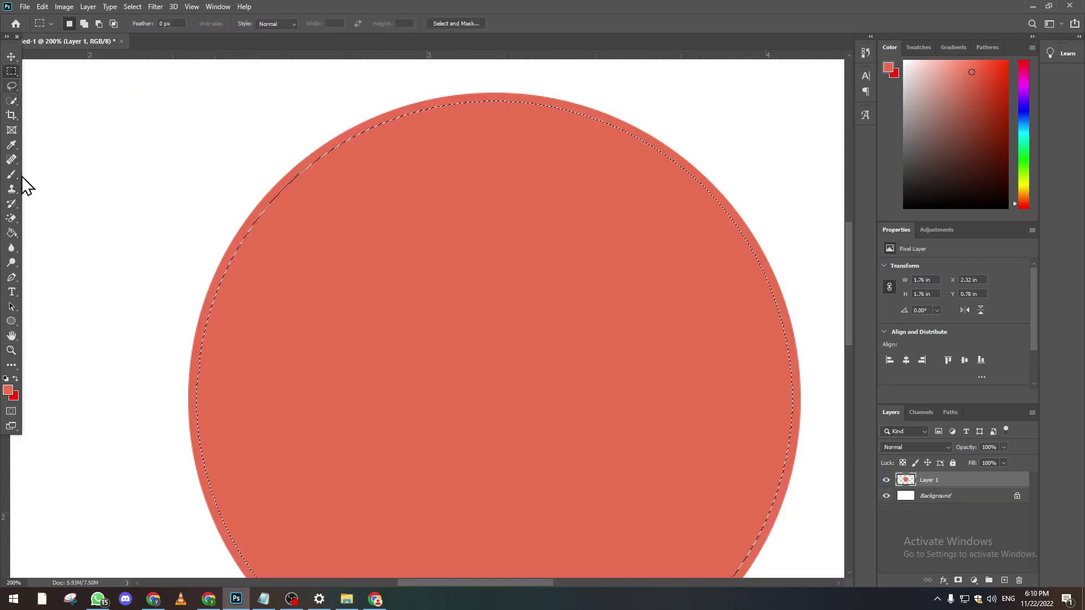
left_click(85, 24)
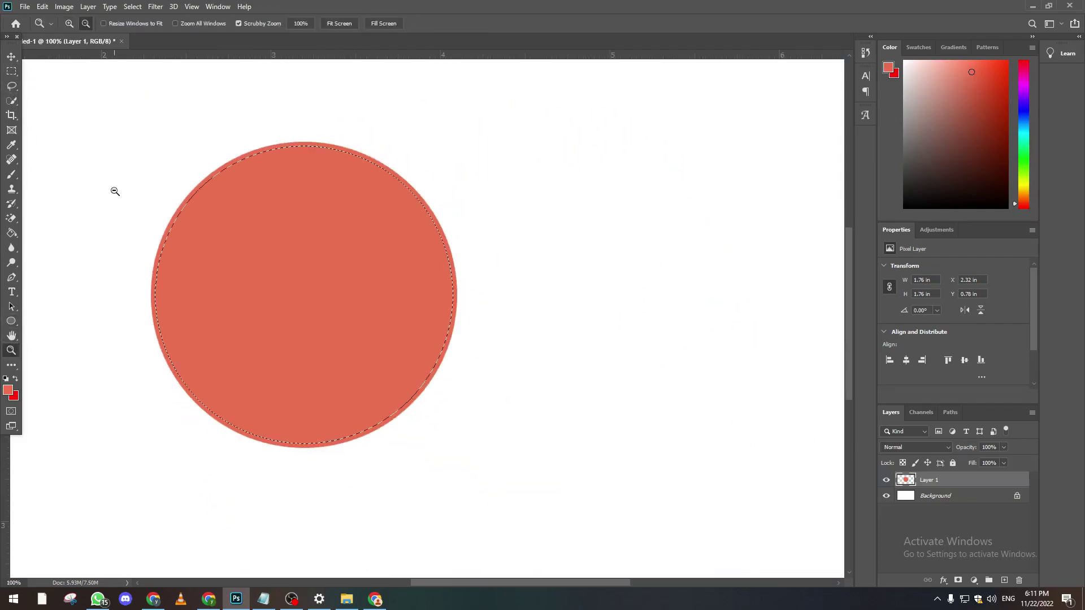
left_click(12, 71)
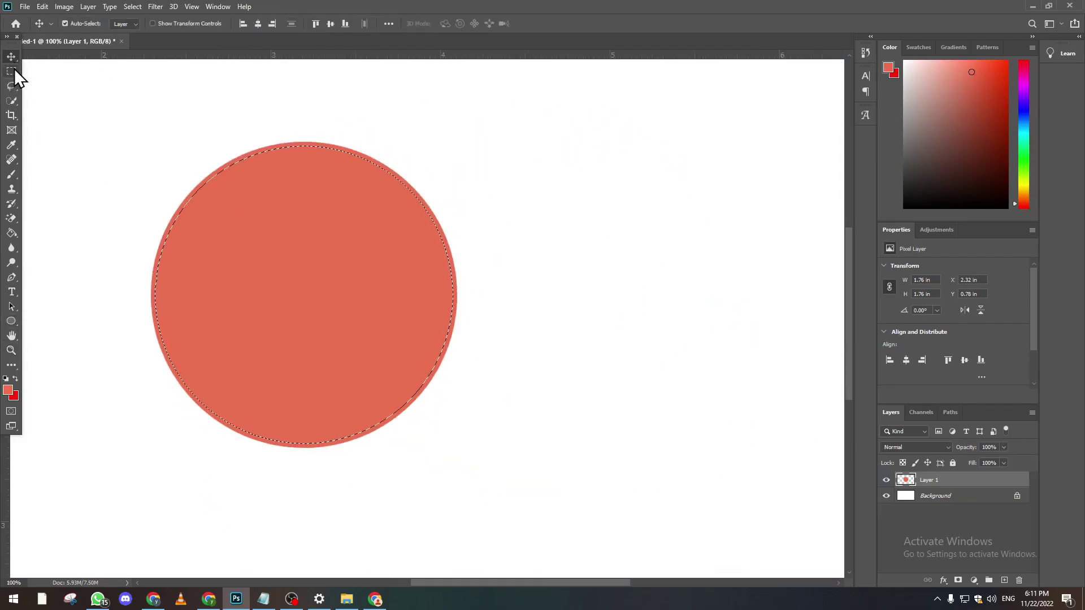
Step: Invert the selection with Select Inverse and zoom the view out to 50%
right_click(276, 227)
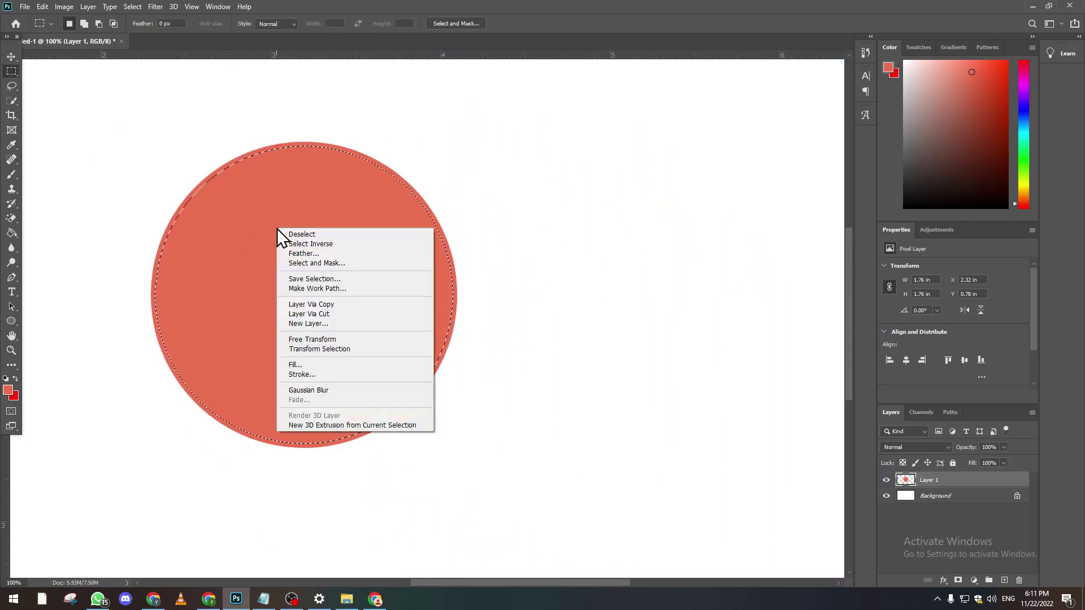
left_click(335, 247)
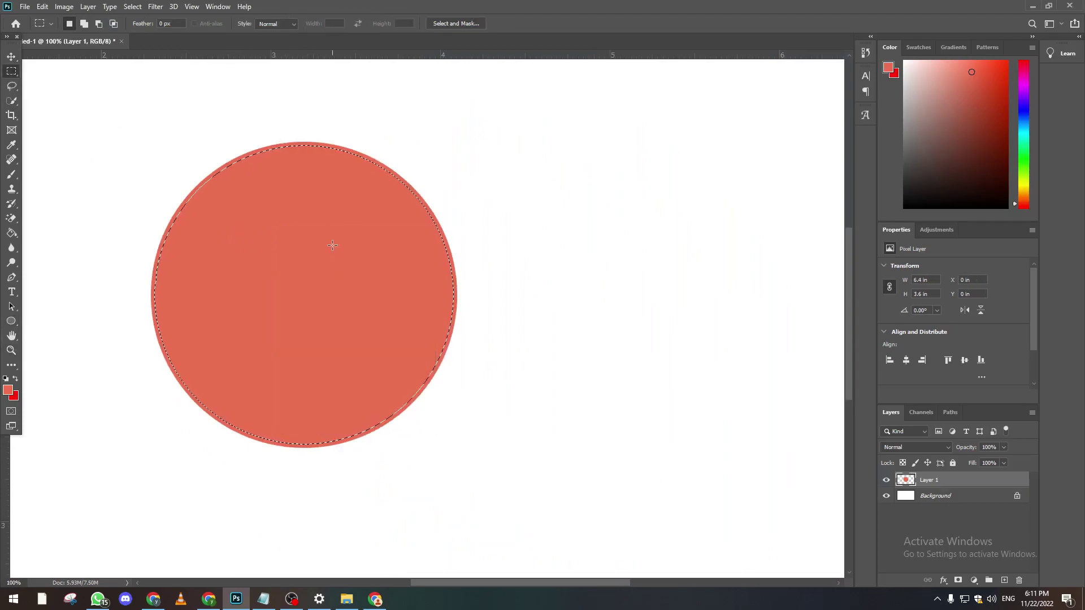
left_click(11, 350)
left_click(175, 121, "alt")
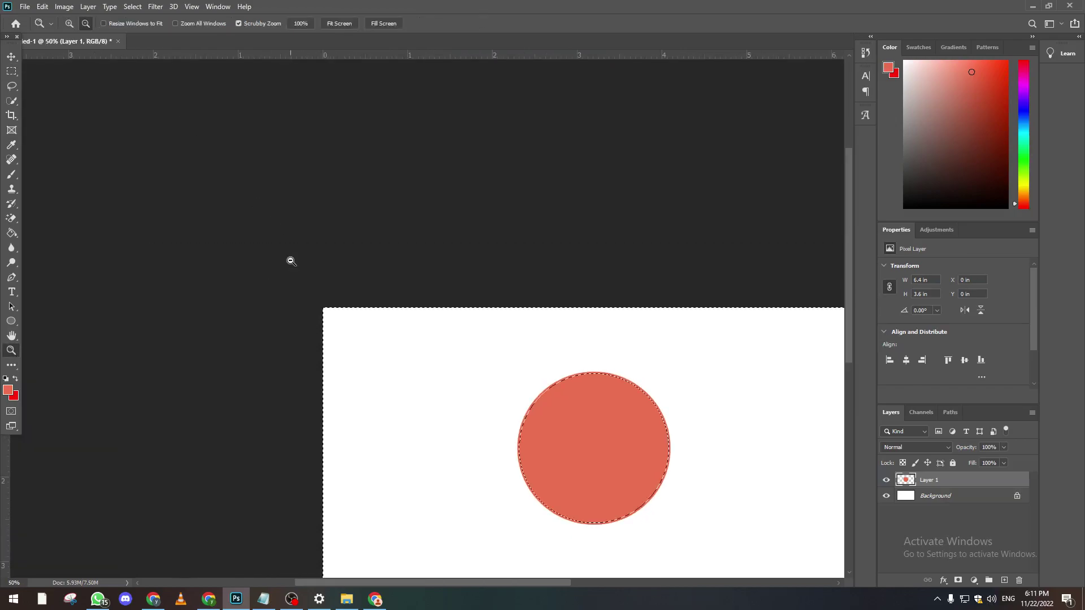
left_click(292, 262, "alt")
left_click_drag(849, 294, 850, 327)
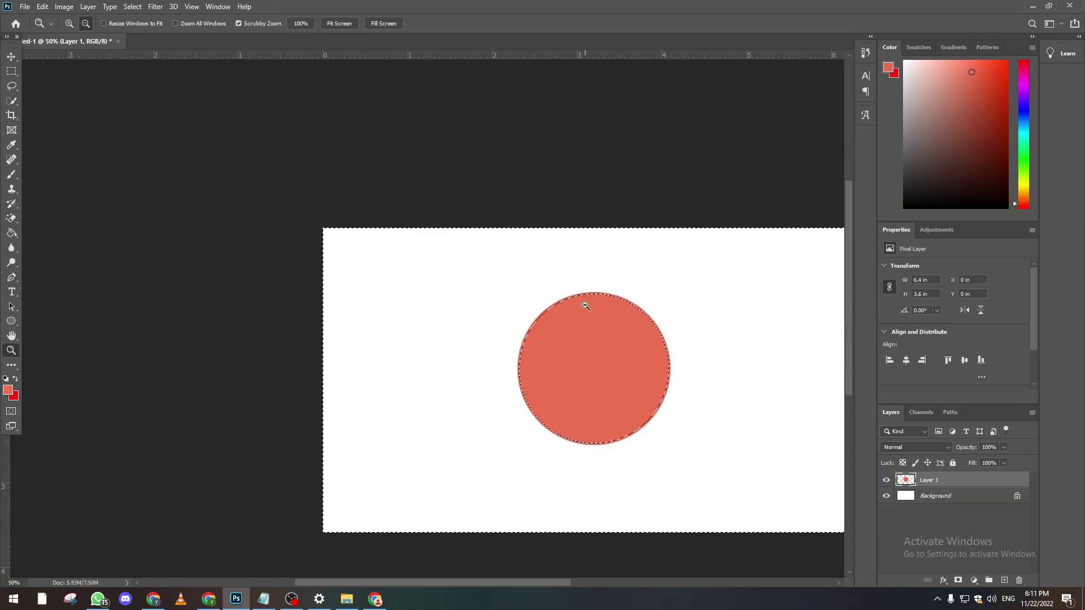
left_click_drag(479, 582, 495, 585)
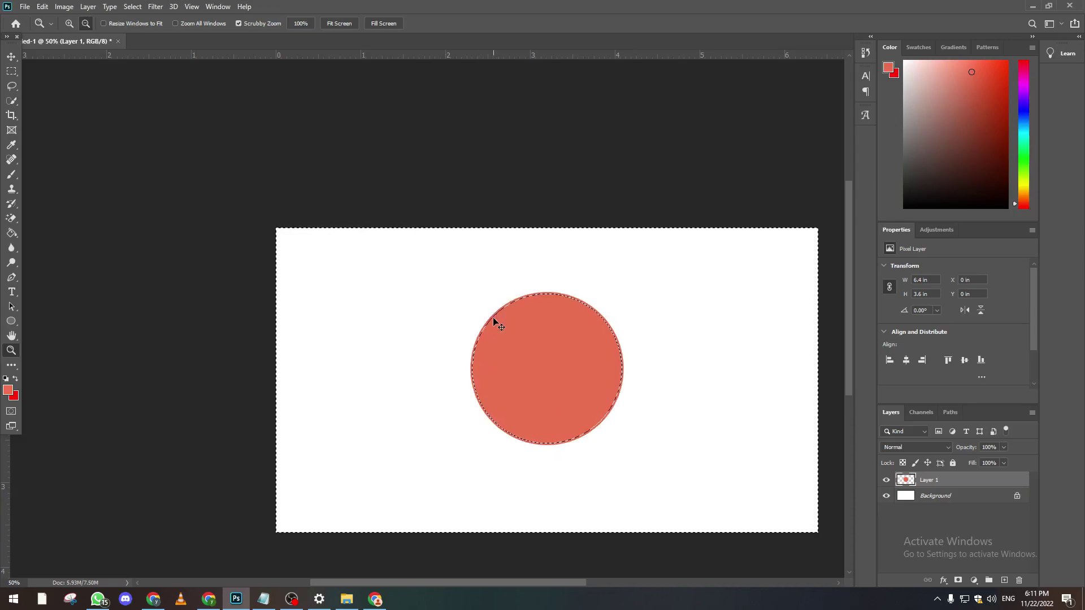
Step: Step back in History from the Clear state to the Select Inverse state
left_click(866, 52)
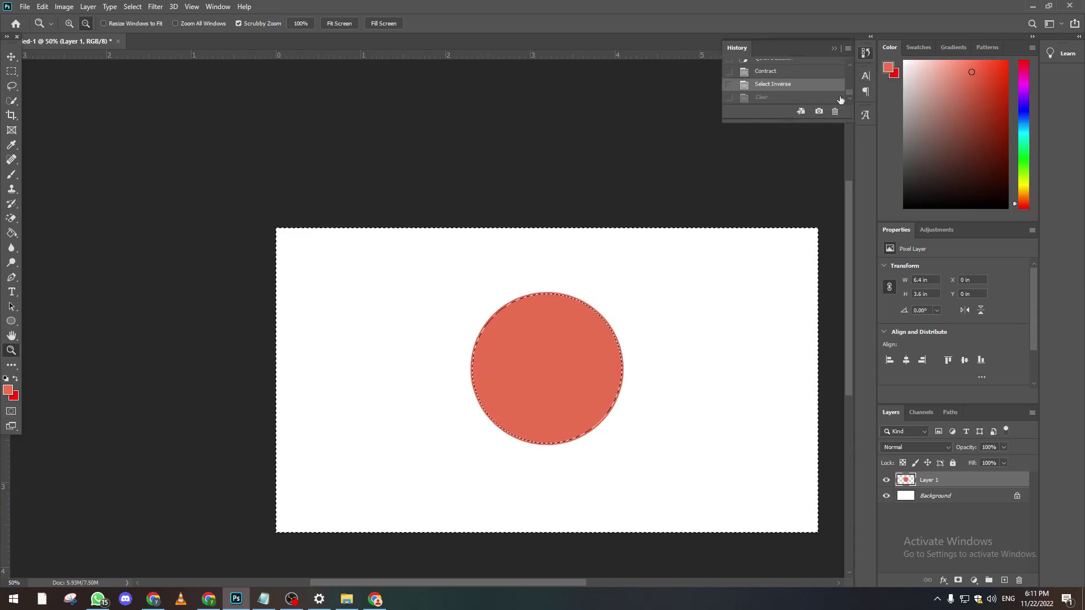
left_click(775, 98)
left_click(775, 85)
Step: Deselect everything with the Rectangular Marquee tool, leaving the circle unchanged
left_click(11, 57)
left_click(11, 71)
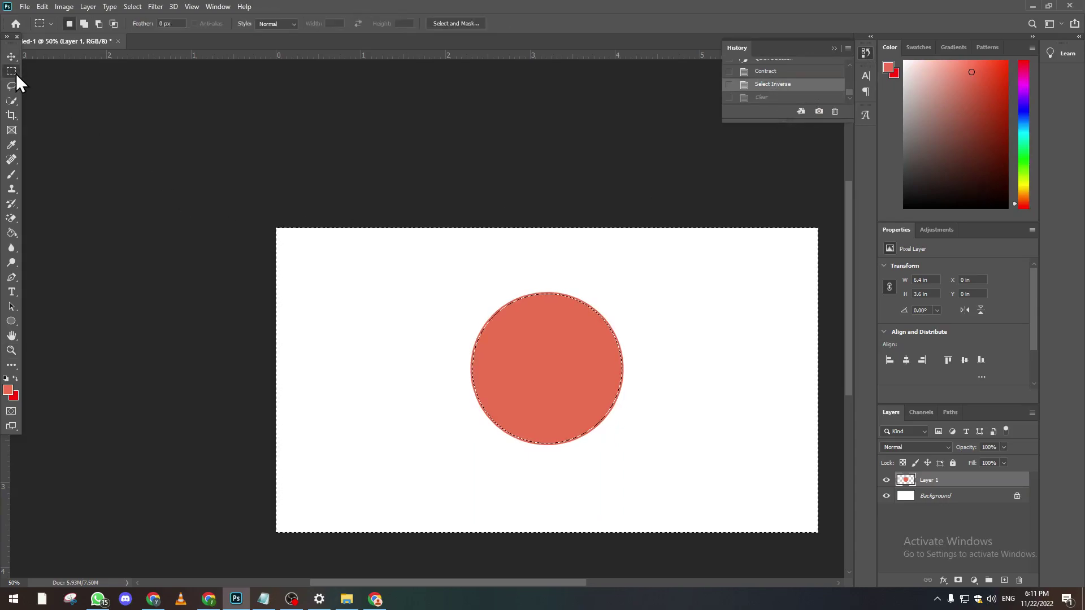
left_click(576, 405)
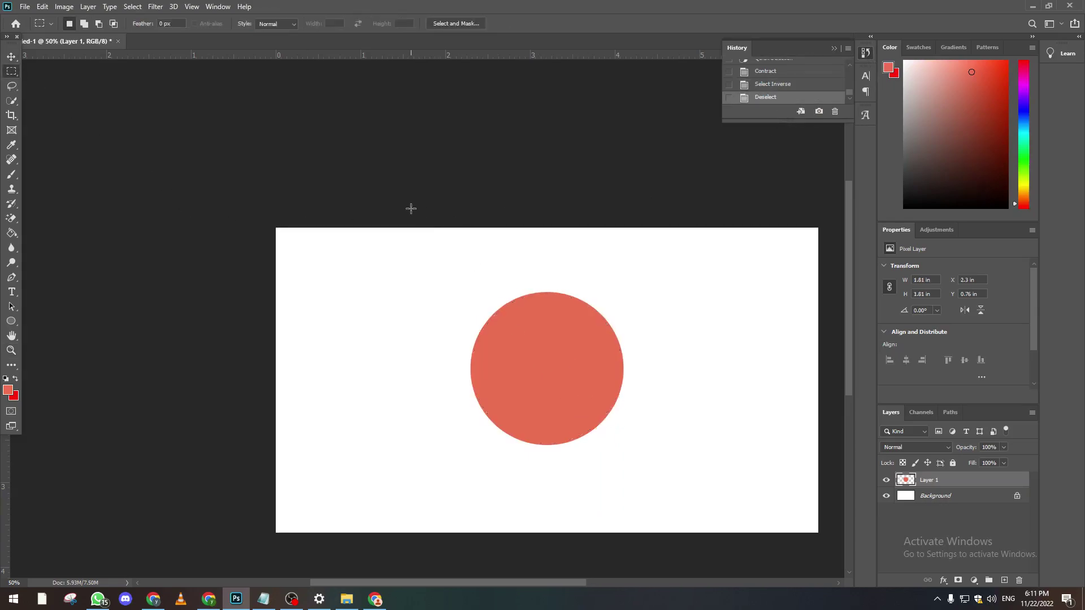